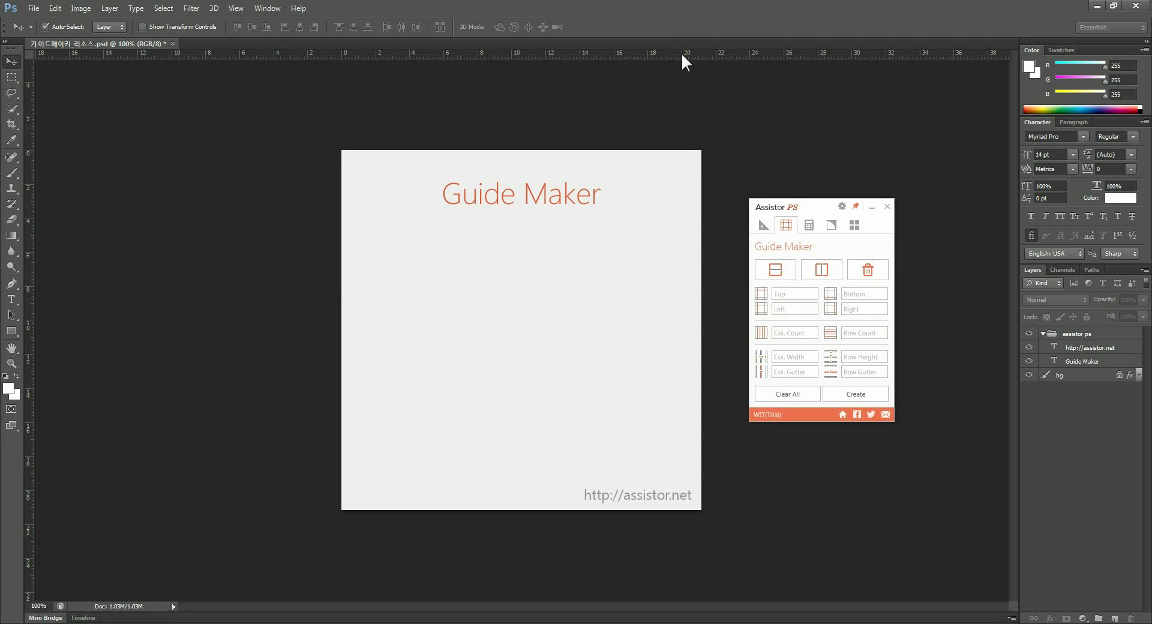
Step: Drag a manual horizontal guide, add page-centre horizontal and vertical guides, then clear all guides
mouse_move(681, 52)
mouse_down()
mouse_move(624, 268)
mouse_move(631, 52)
mouse_up()
click(791, 272)
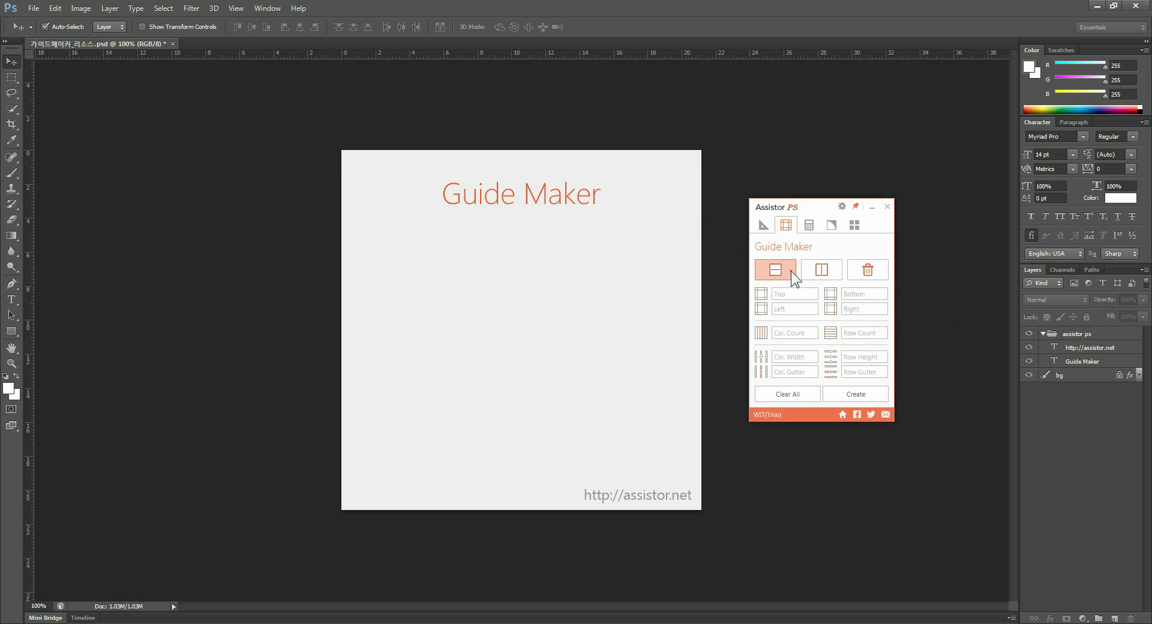
click(814, 272)
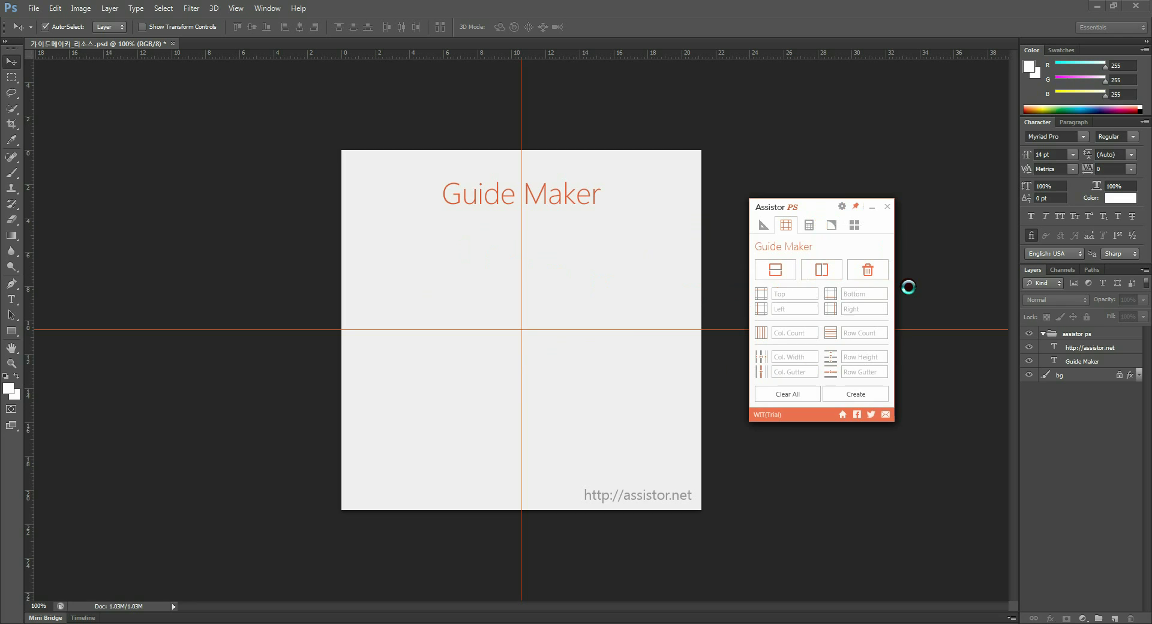
click(868, 270)
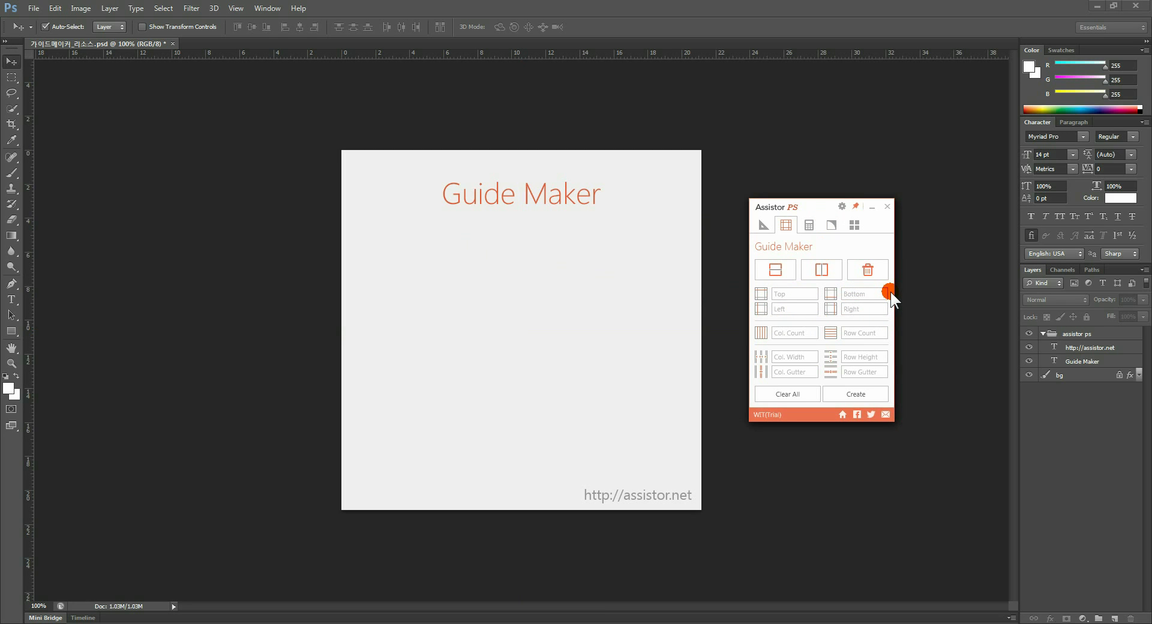
Step: Create margin guides with margins of 1, then reset the values and clear the guides
click(790, 294)
text(100)
click(852, 293)
text(1)
click(807, 310)
text(20)
click(852, 309)
click(858, 264)
click(805, 394)
click(866, 393)
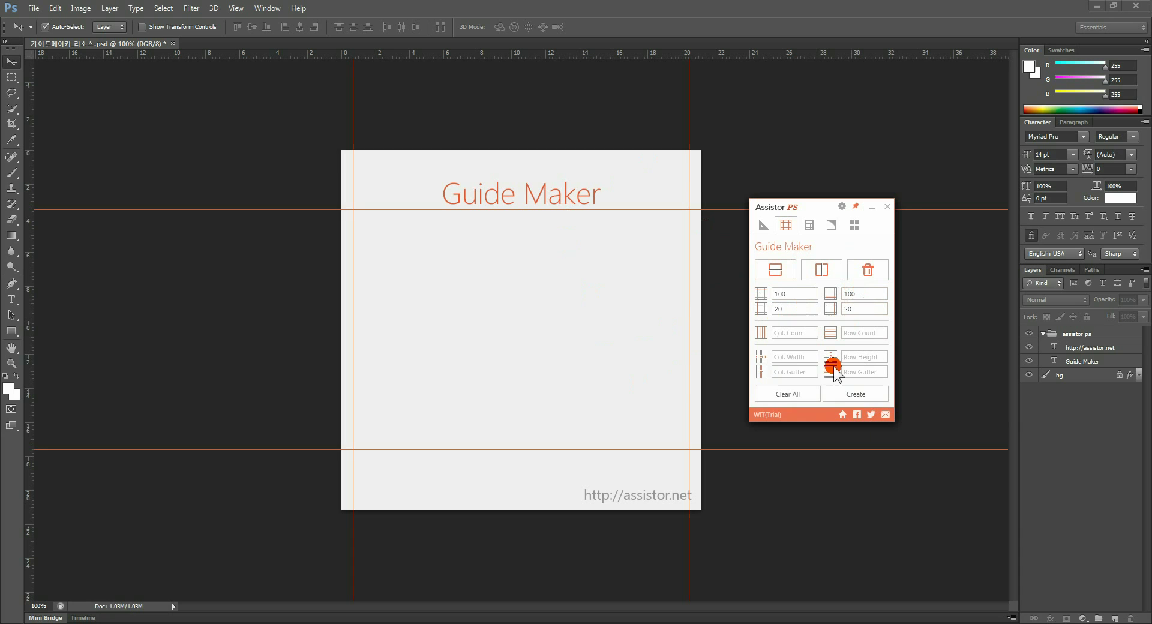
click(793, 395)
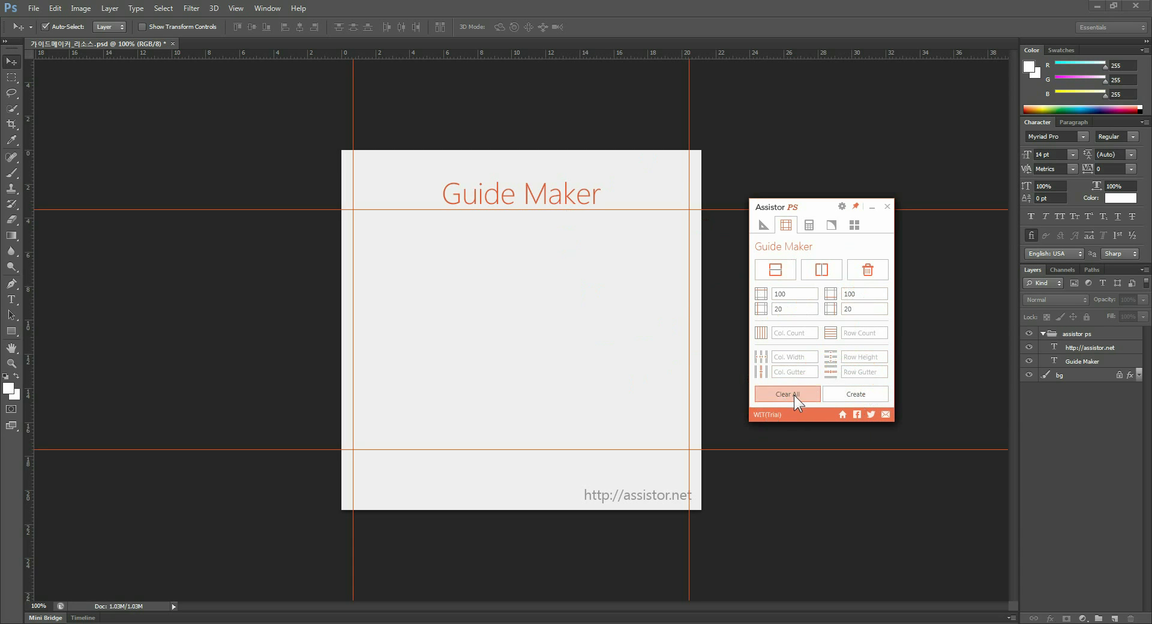
click(864, 271)
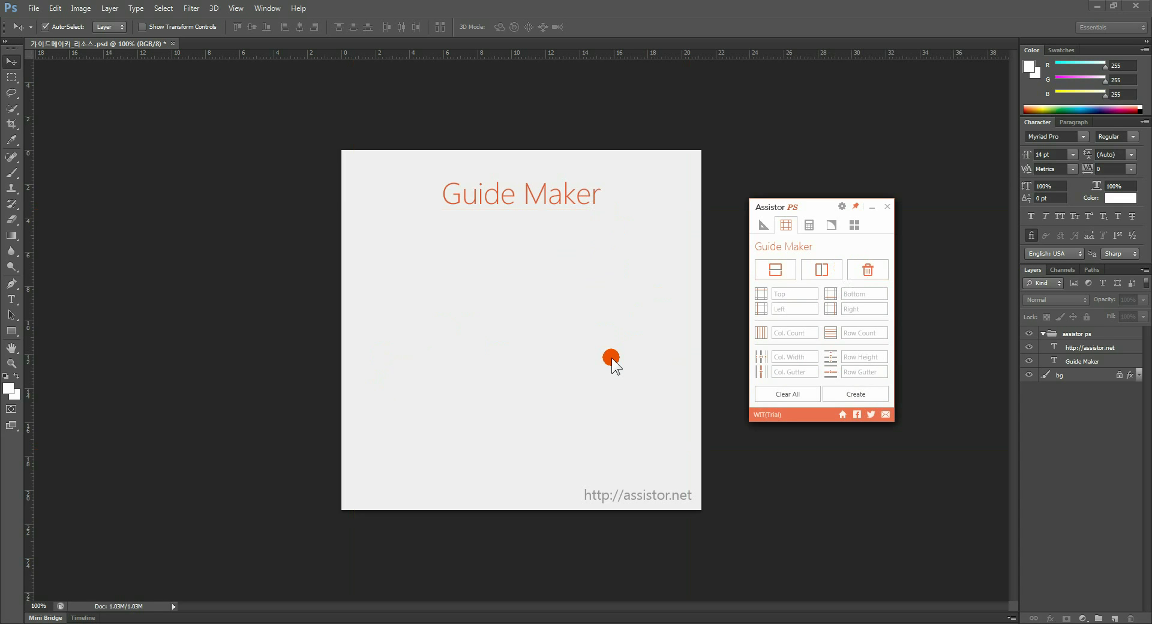
Step: Generate a 10-column, 5-row guide grid, then reset the counts and clear the guides
click(782, 332)
text(10)
click(840, 337)
text(5)
click(863, 364)
click(851, 391)
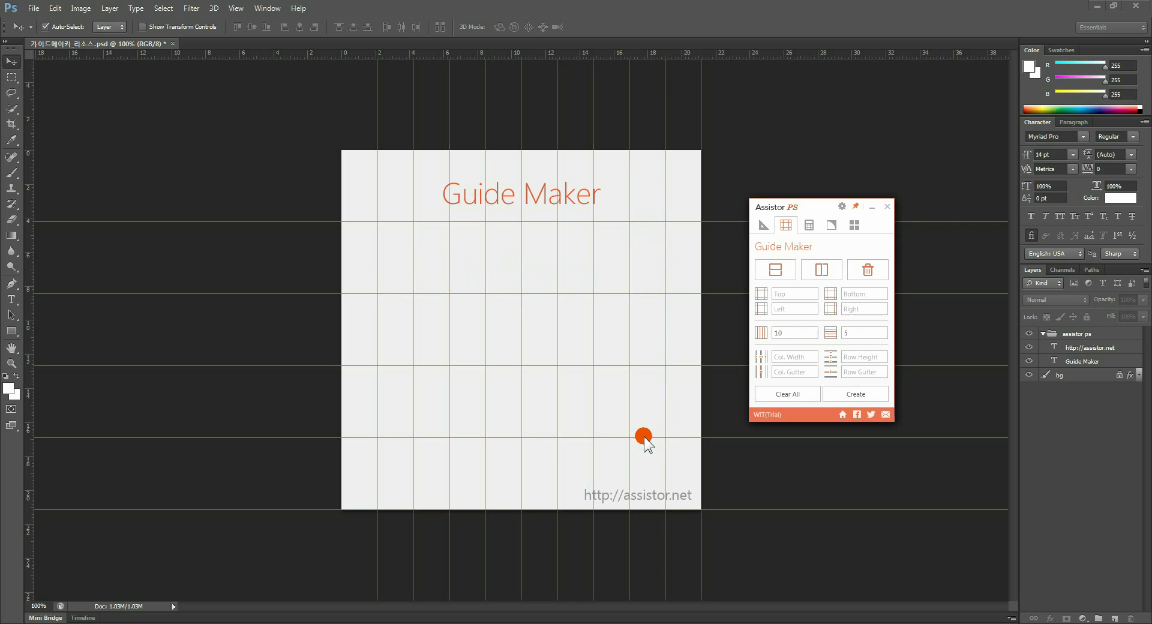
click(811, 394)
click(872, 274)
text(60)
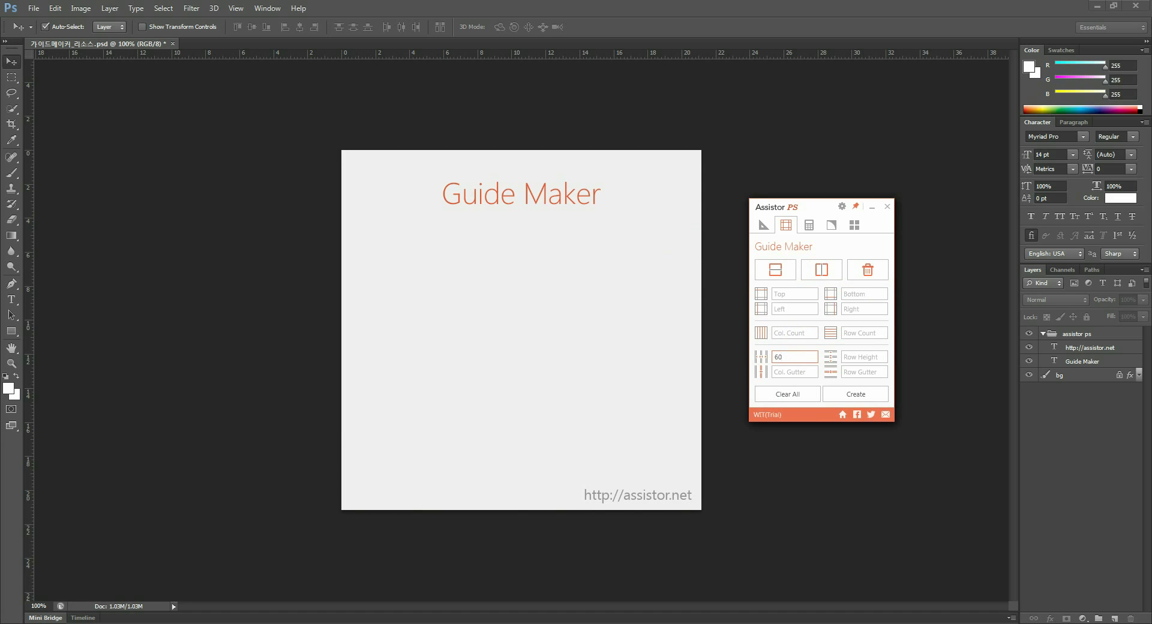
Step: Create guides from column width 60 and row height 80, then clear them
click(859, 357)
text(80)
click(879, 394)
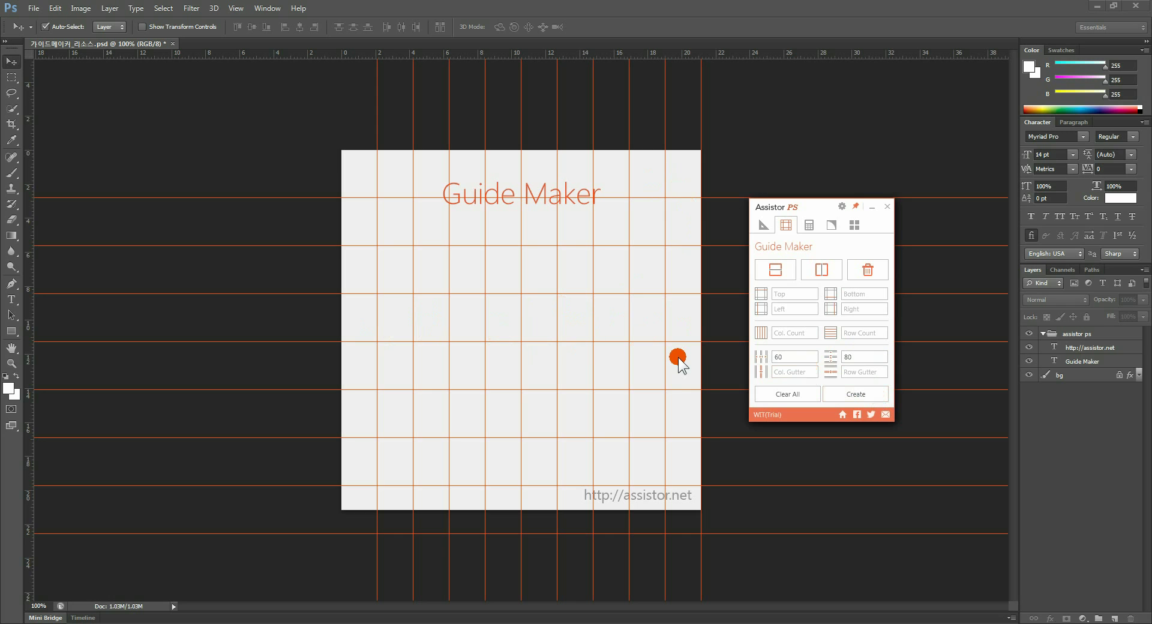
click(862, 273)
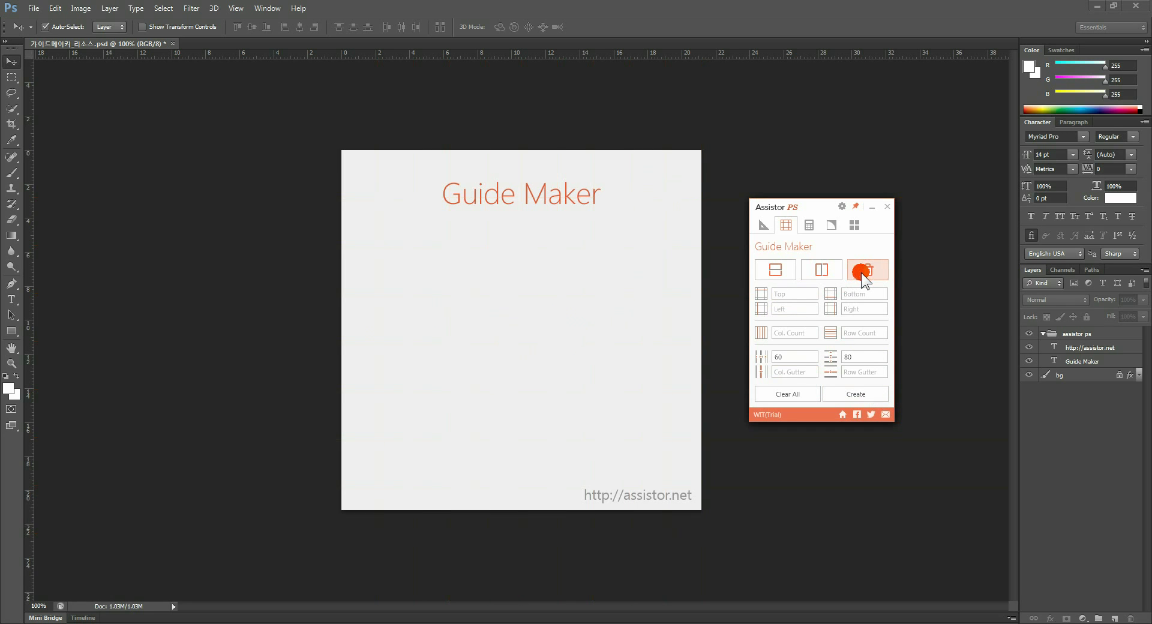
Step: Set column and row gutters to 3 and create the 60×80 guide grid
click(840, 270)
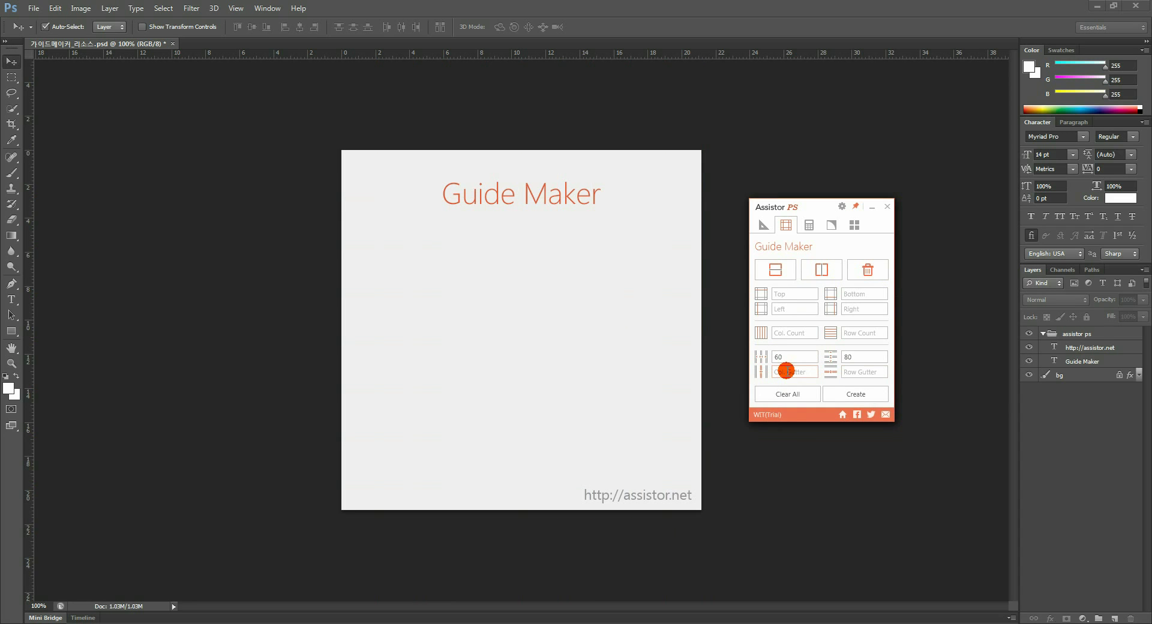
click(790, 372)
text(3)
click(867, 372)
click(866, 375)
click(869, 395)
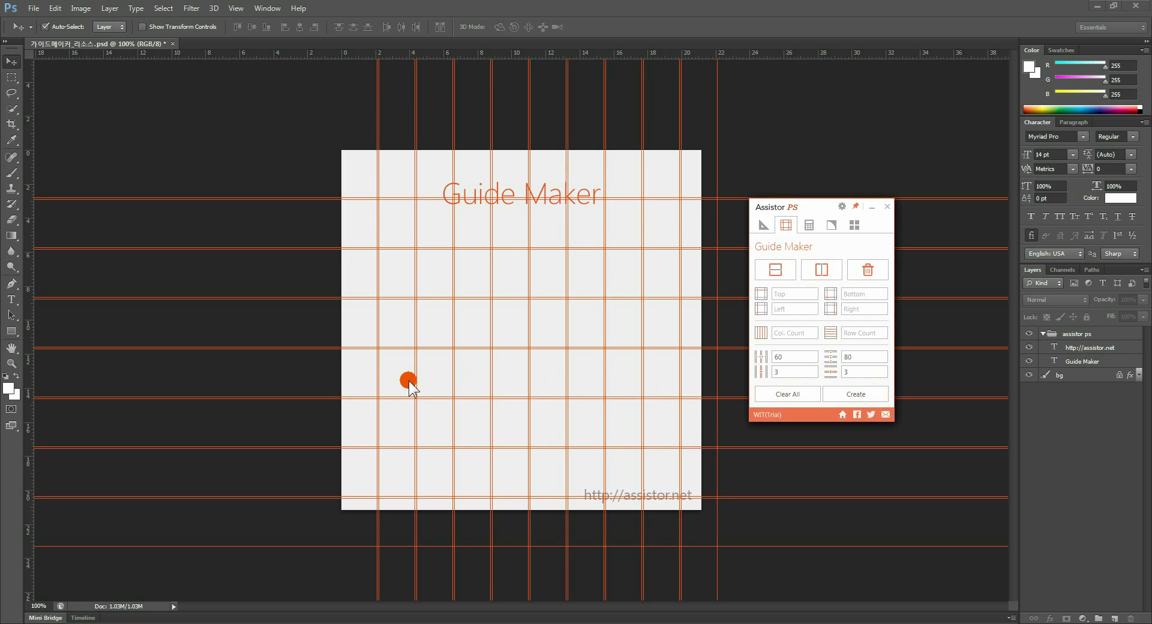
Step: Zoom in to inspect the gutter guides, return to 100%, and reset the guide maker fields
key(z)
drag(442, 331, 492, 371)
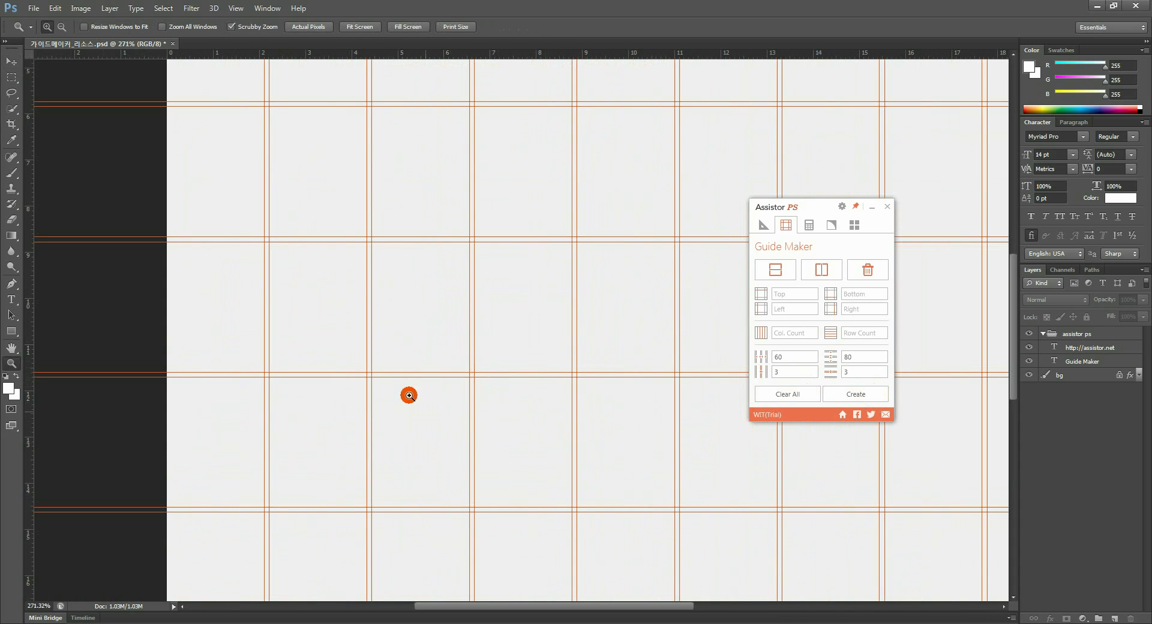
key(v)
scroll(461, 434, down, 1)
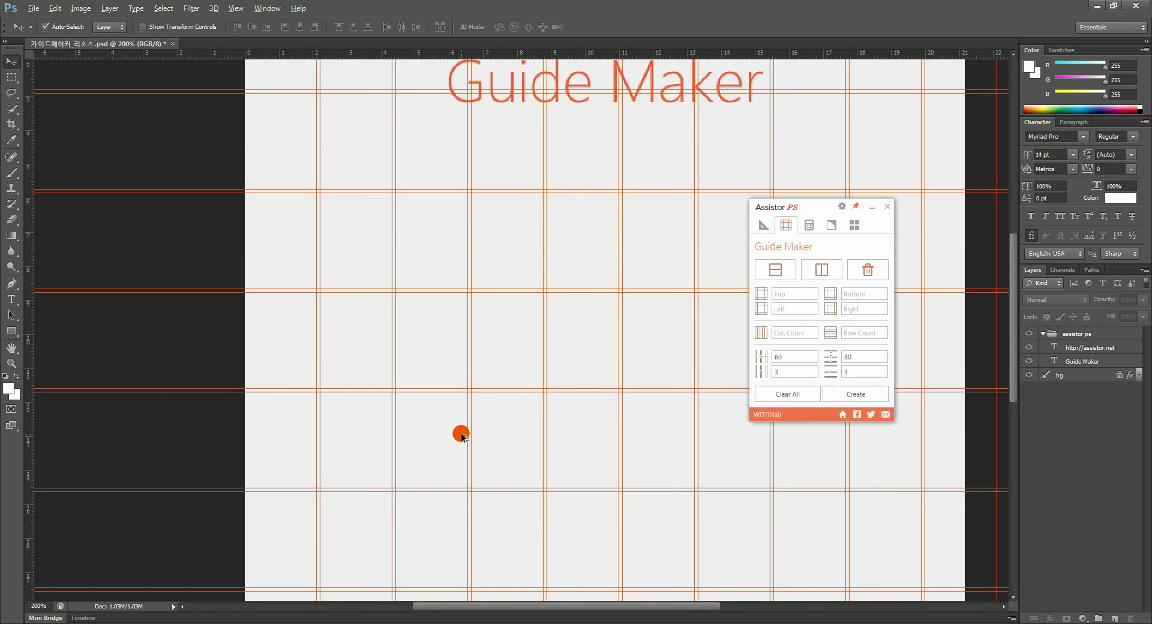
scroll(461, 434, down, 2)
key(ctrl+plus)
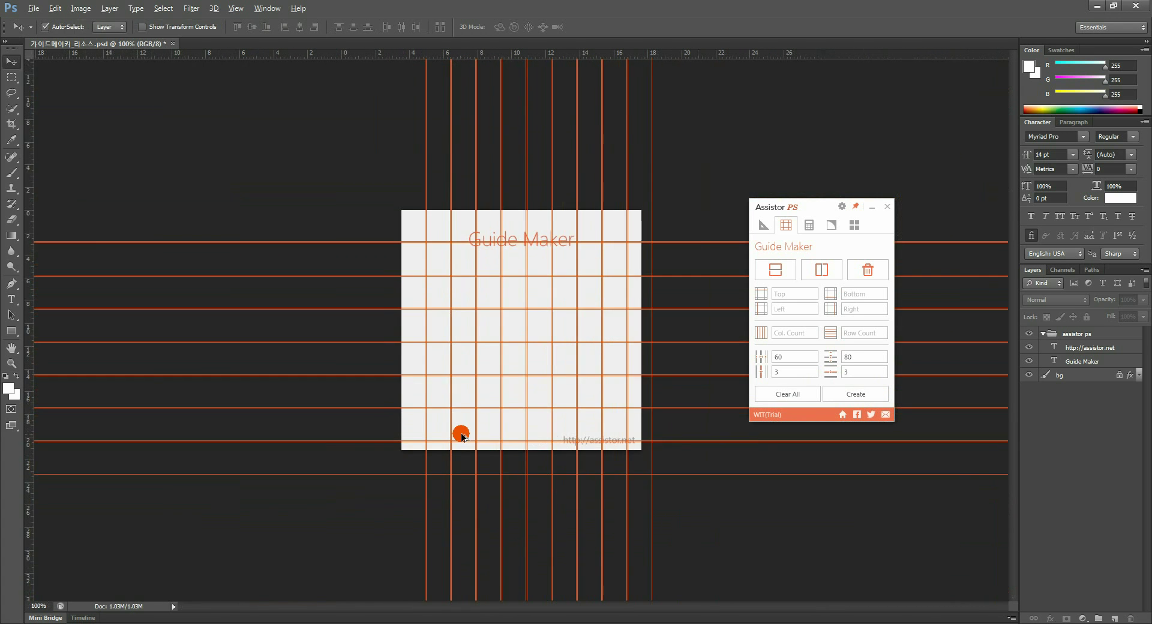
click(792, 395)
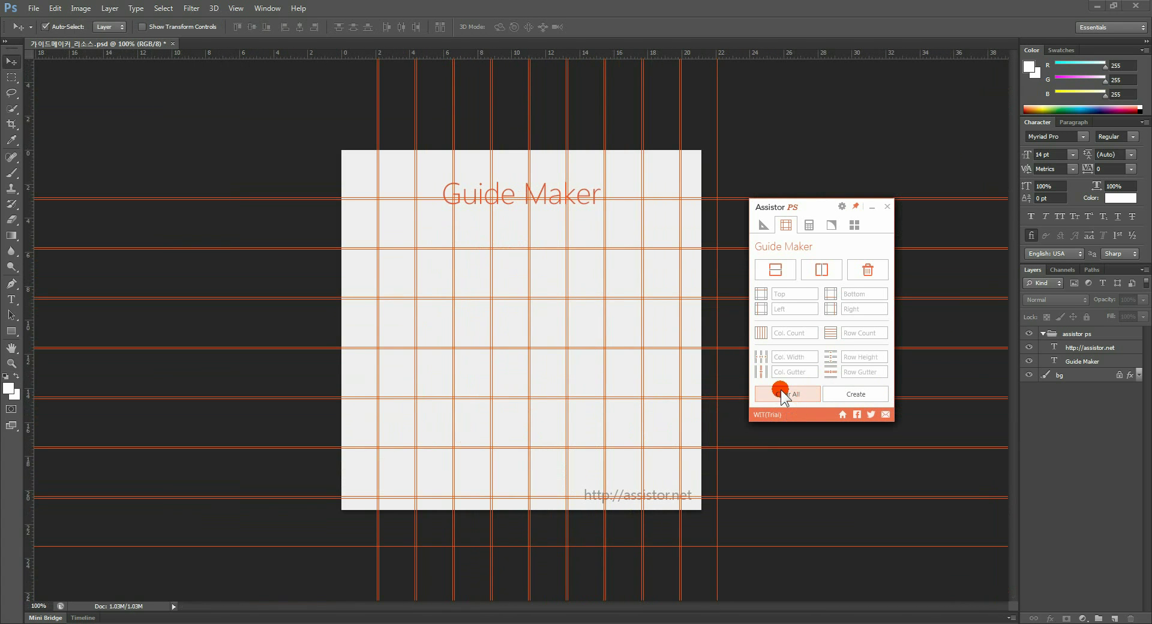
Step: Clear the gutter grid and draw a rectangular marquee selection on the page
click(867, 269)
click(453, 297)
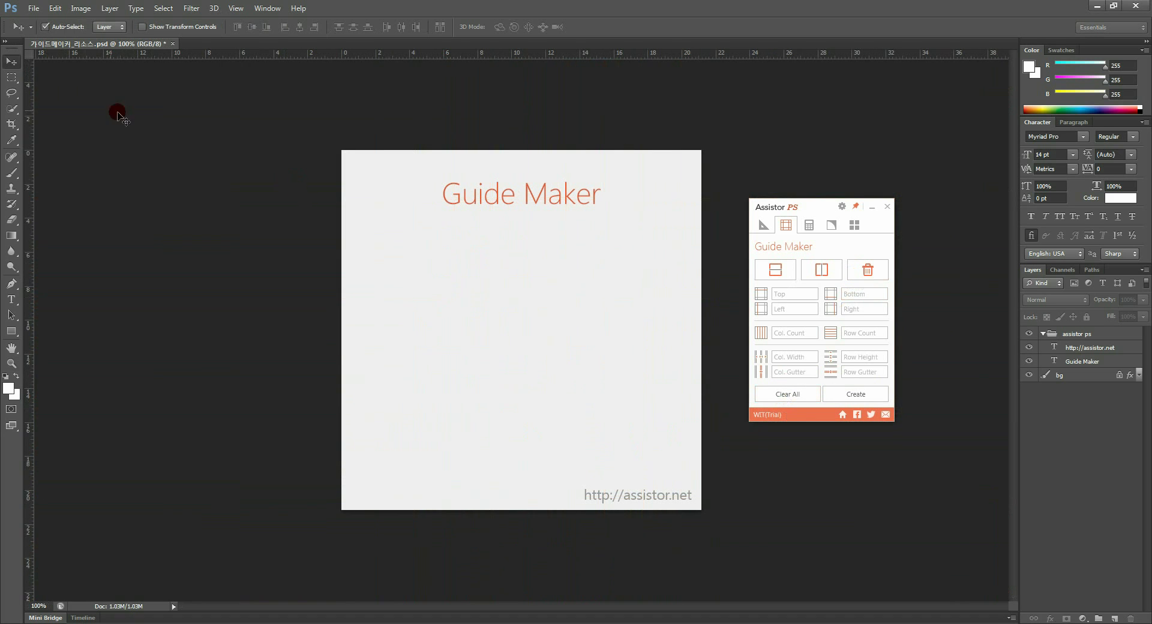
click(13, 78)
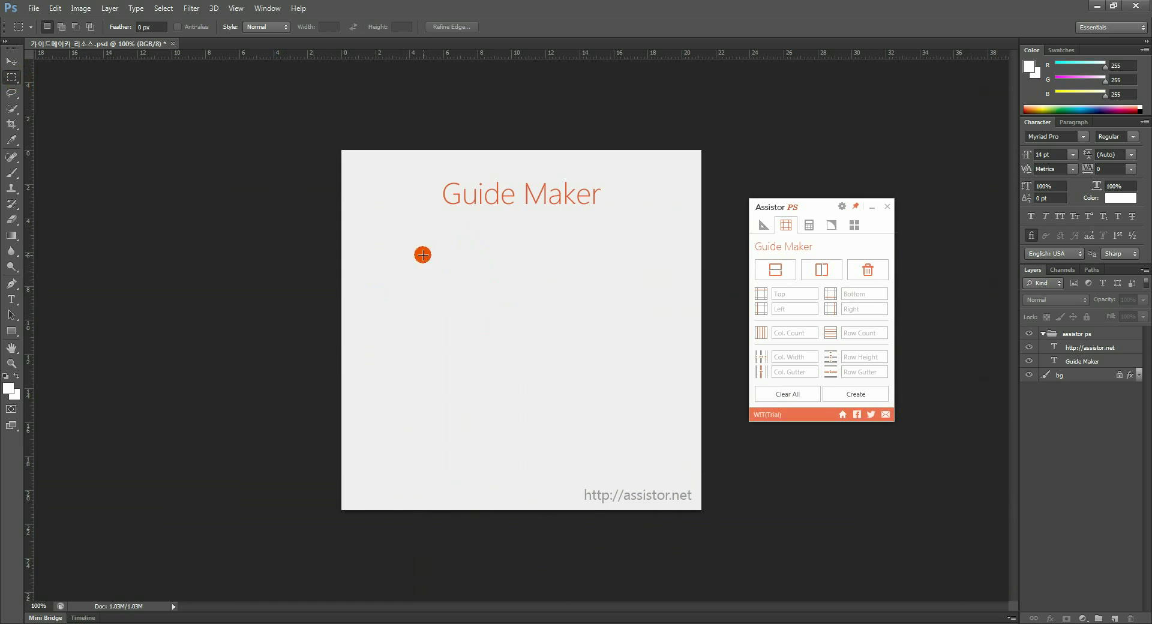
drag(423, 255, 542, 346)
drag(584, 290, 442, 380)
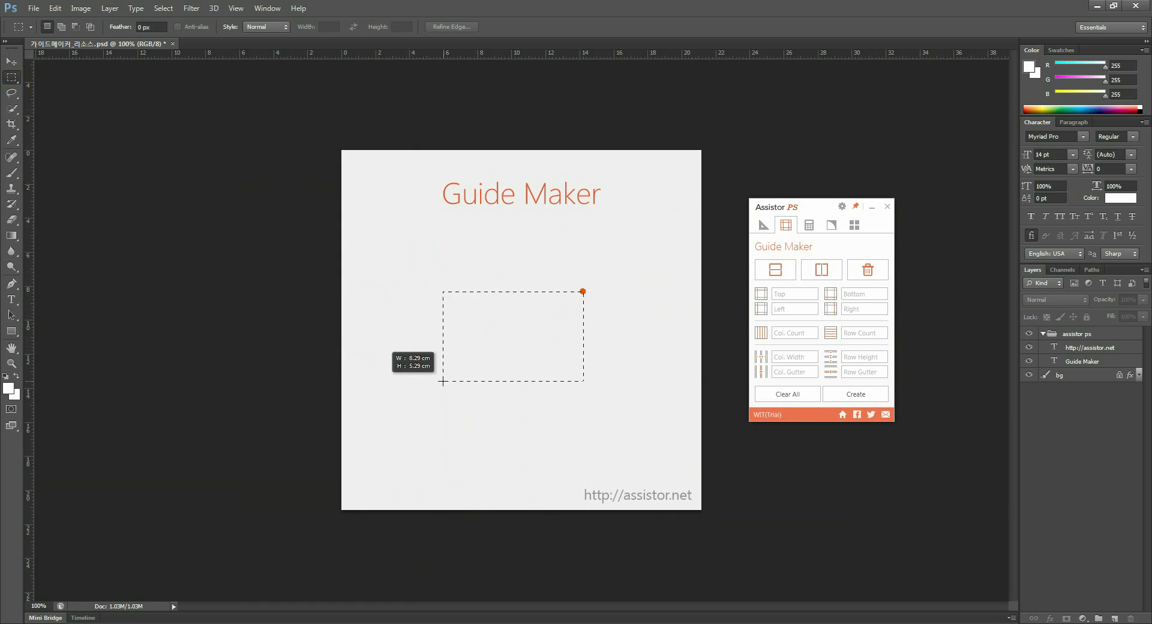
drag(473, 271, 386, 351)
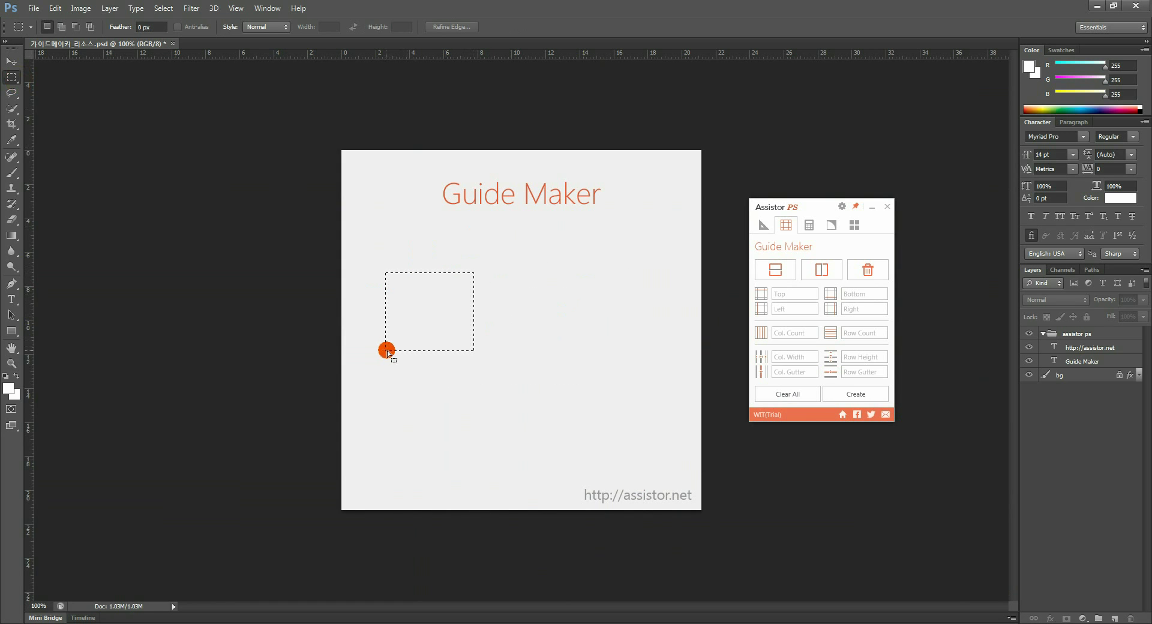
Step: Select a small rectangle near the right edge and add horizontal and vertical guides through its centre
click(595, 273)
drag(622, 247, 695, 298)
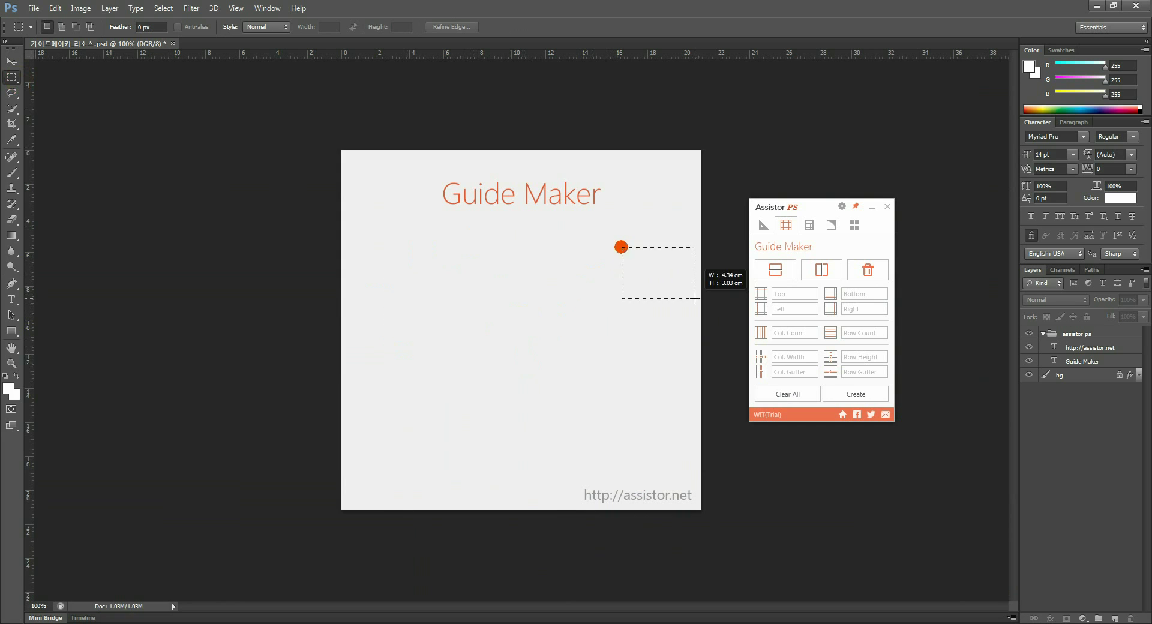
click(776, 271)
click(821, 267)
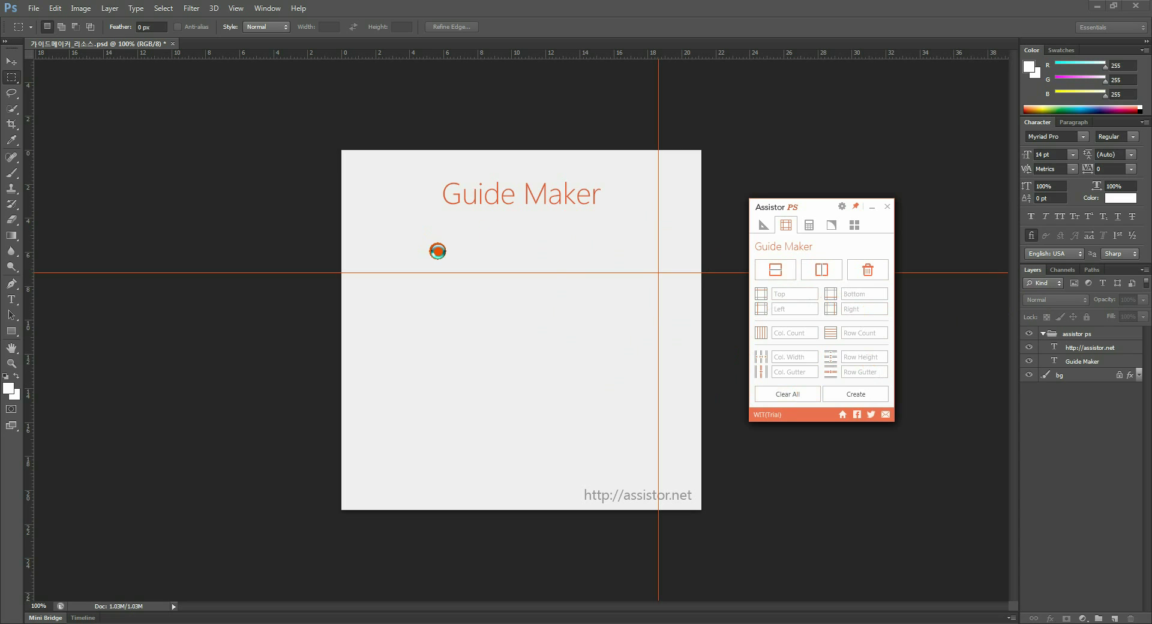
Step: Draw a new rectangular marquee selection below the title
click(378, 230)
drag(404, 244, 488, 303)
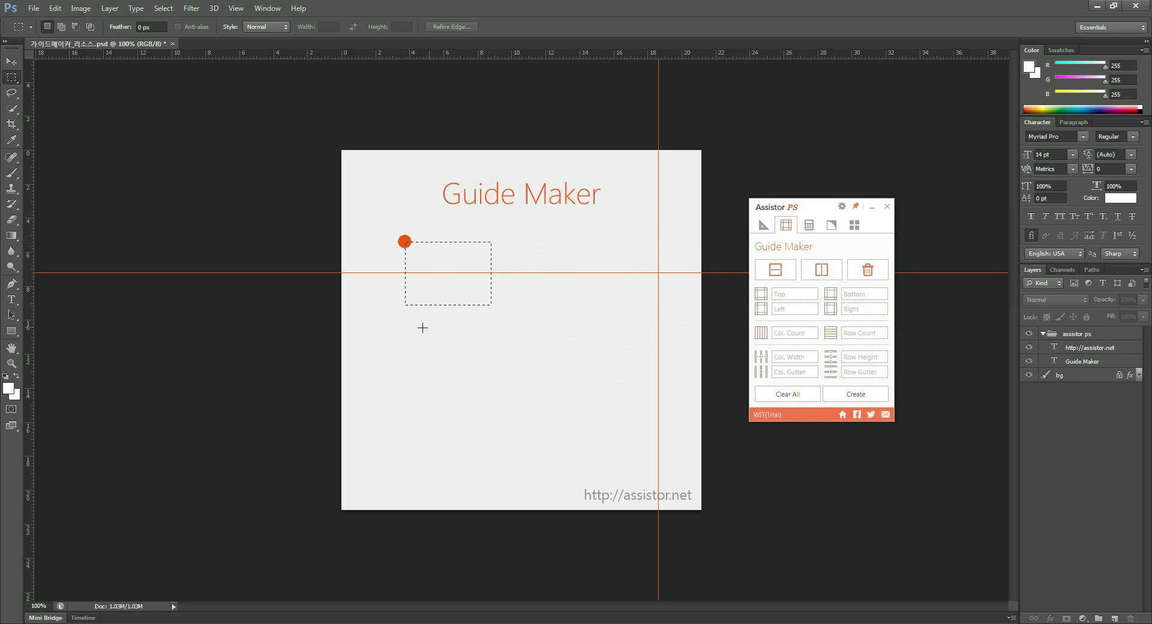
drag(400, 324, 513, 391)
drag(540, 286, 473, 342)
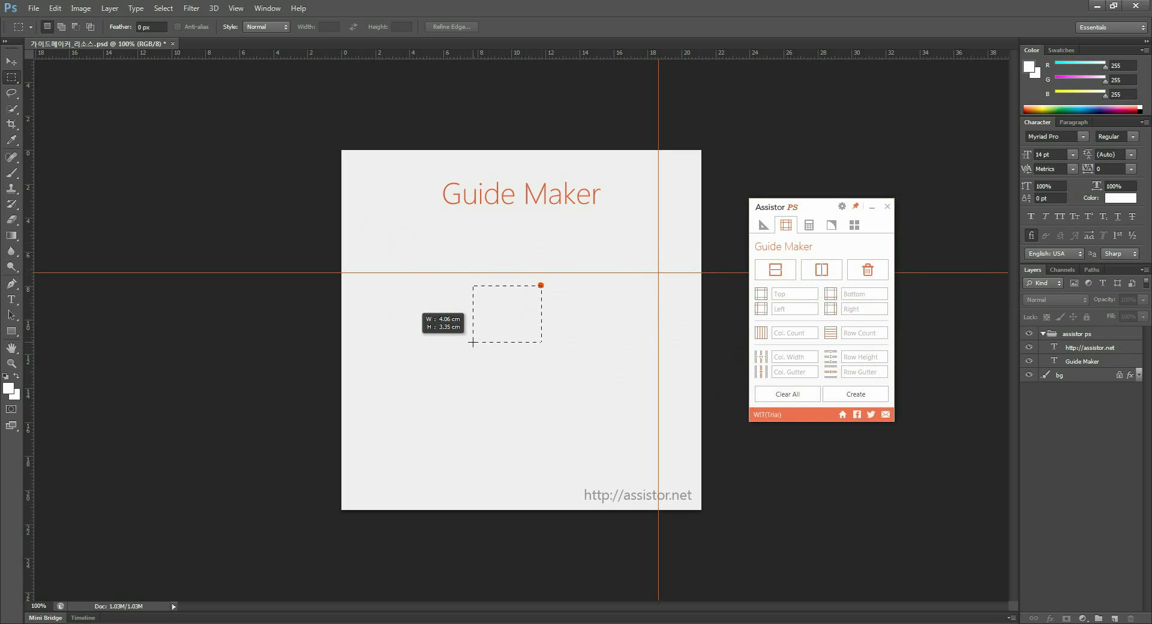
mouse_move(400, 316)
mouse_down()
mouse_move(496, 397)
mouse_move(540, 353)
mouse_up()
click(496, 397)
Step: Reposition the selection mid-page and add a guide through its centre
drag(437, 345, 432, 347)
drag(435, 248, 375, 289)
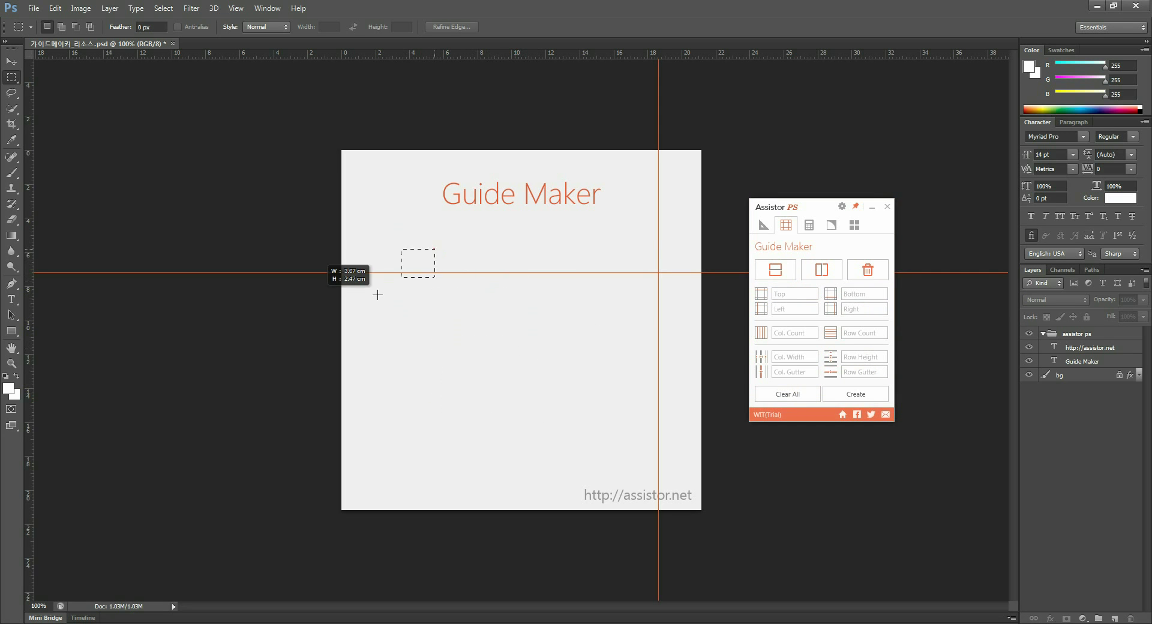
drag(543, 305, 466, 366)
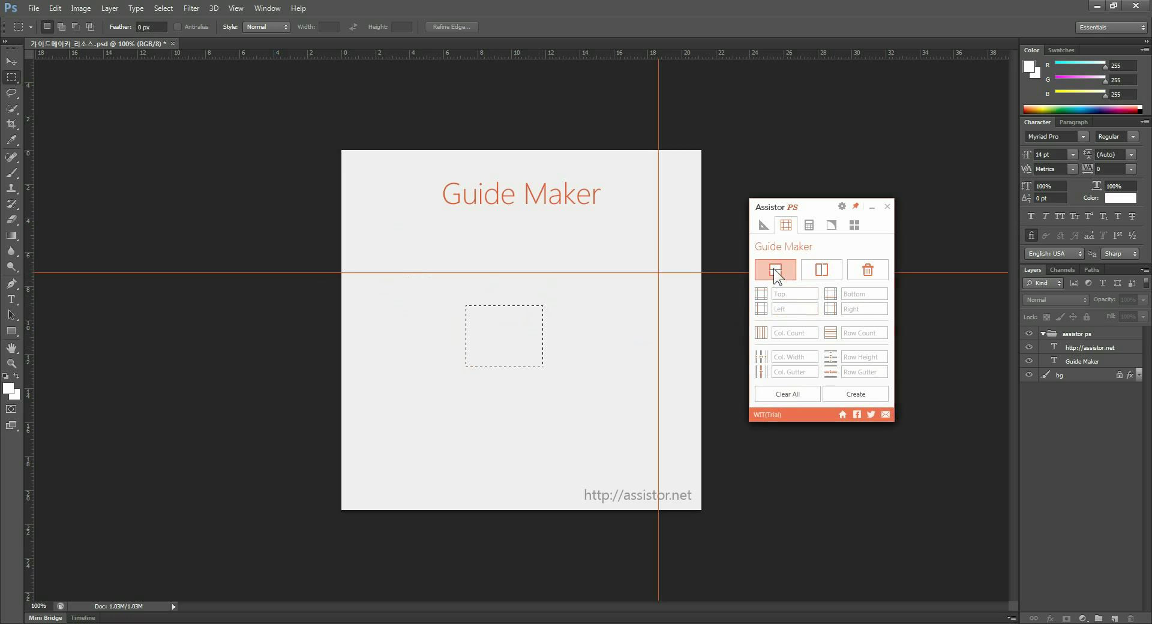
click(818, 270)
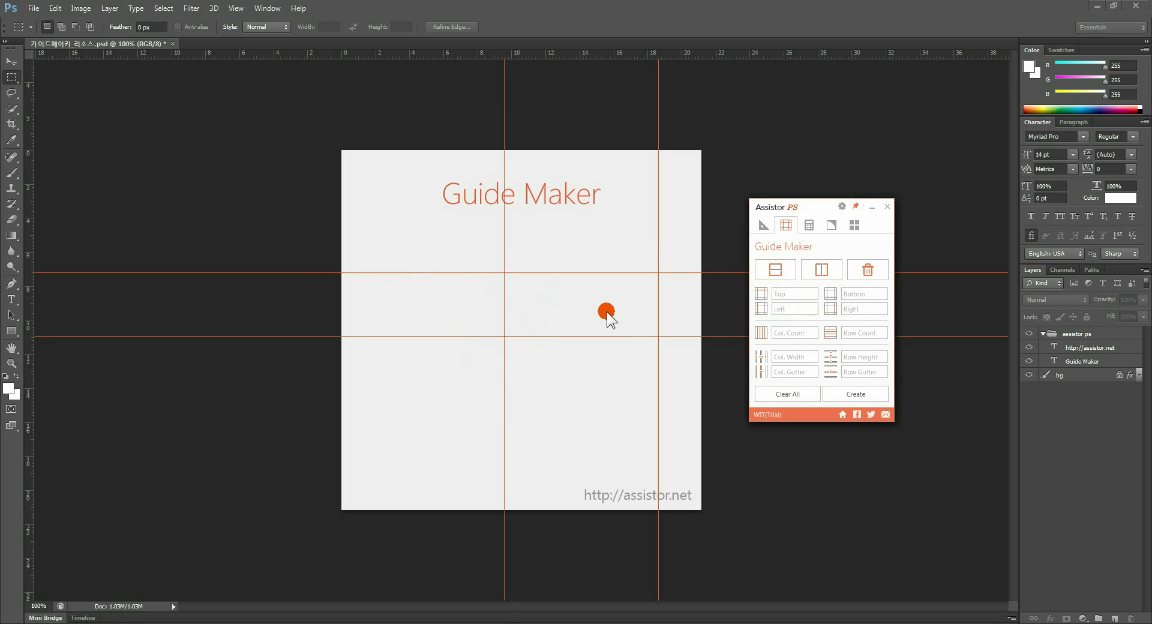
click(607, 311)
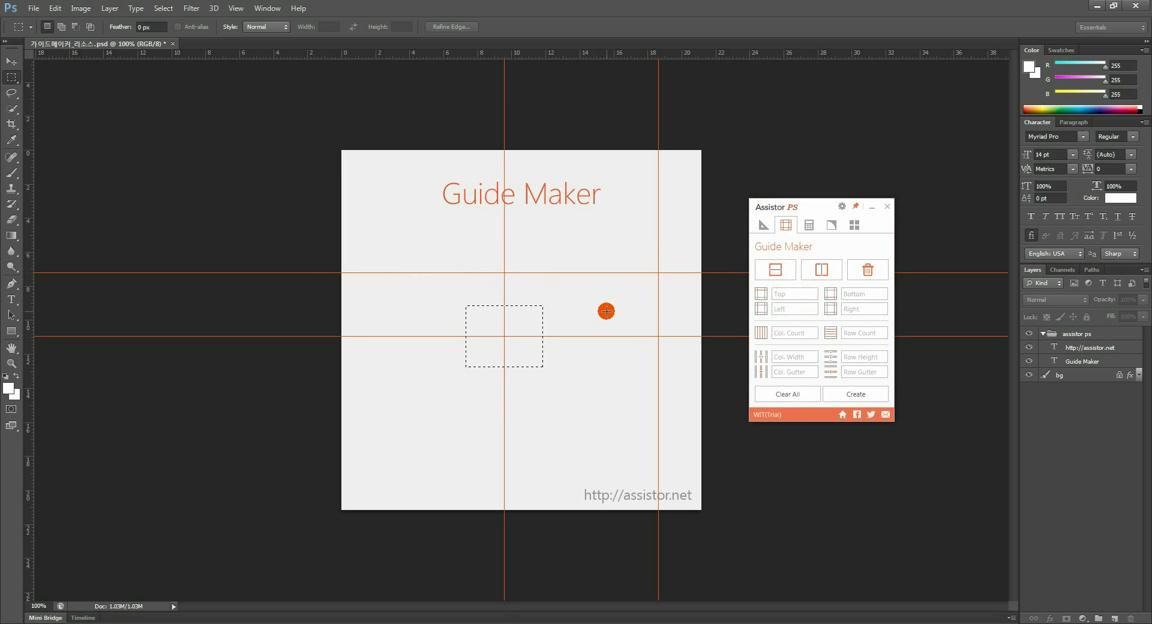